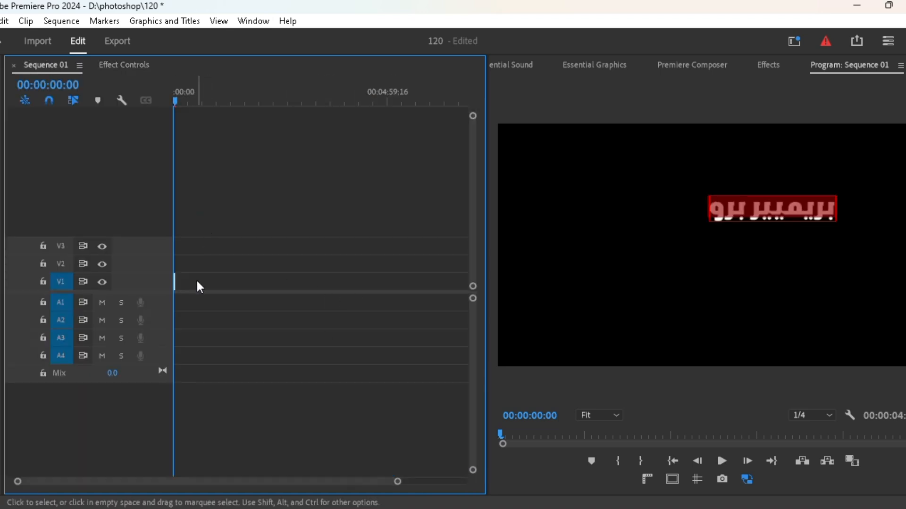
Extend the title clip on V1 to about 36 seconds.
key(=)
key(=)
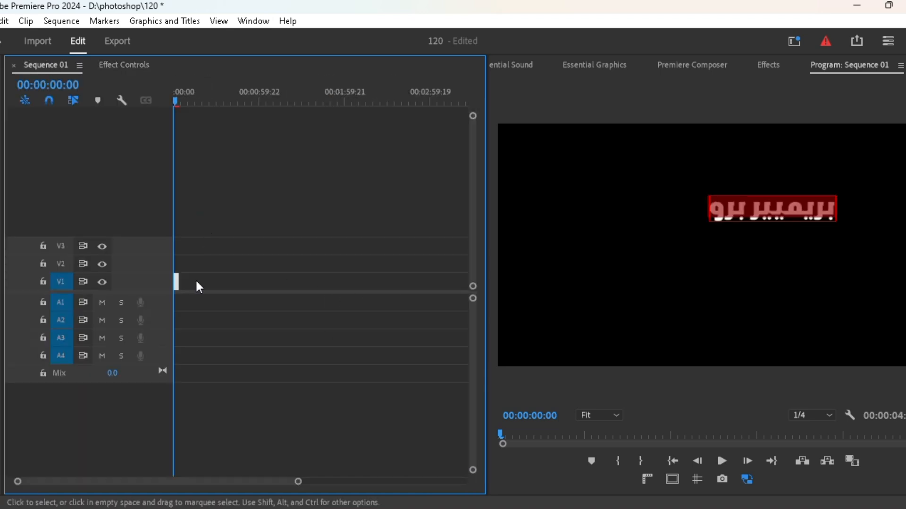
drag(200, 281, 382, 273)
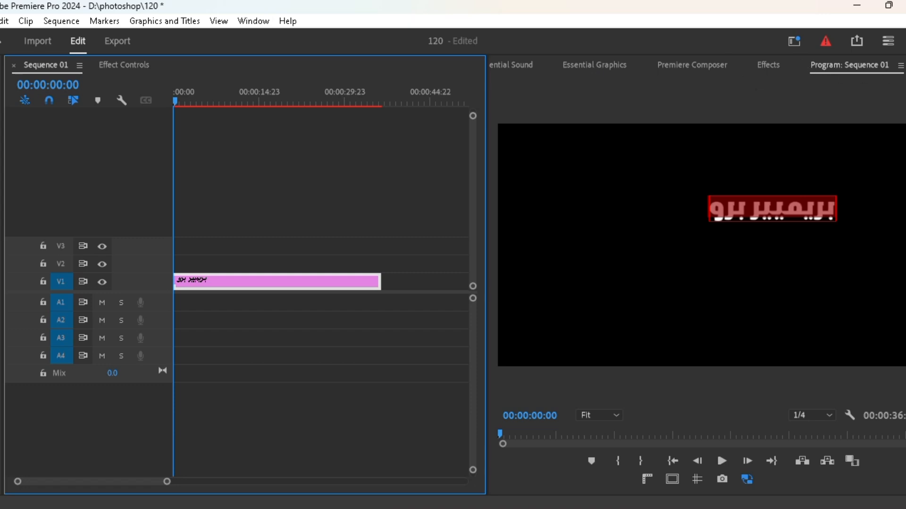
click(900, 65)
click(851, 79)
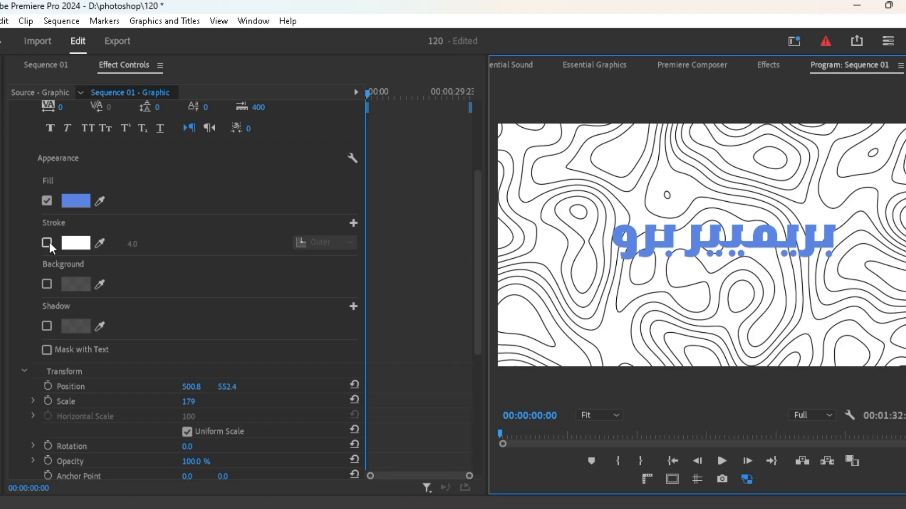
Enable the title text's shadow and outer stroke, and set the stroke width to 10.
click(46, 326)
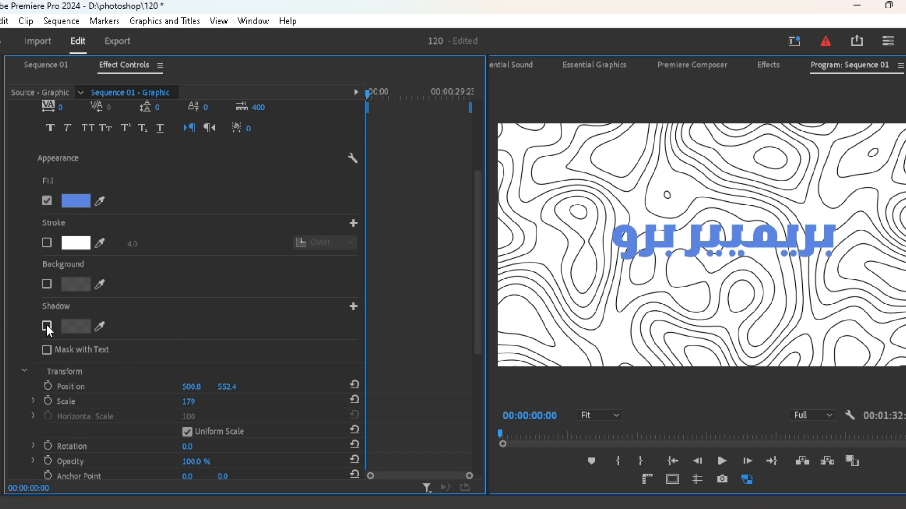
click(47, 243)
drag(133, 244, 138, 244)
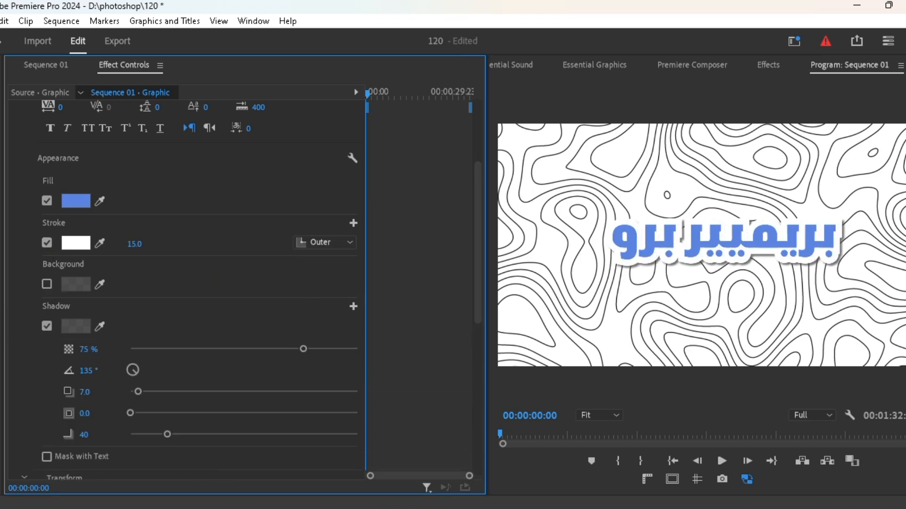
click(134, 244)
text(10)
key(Return)
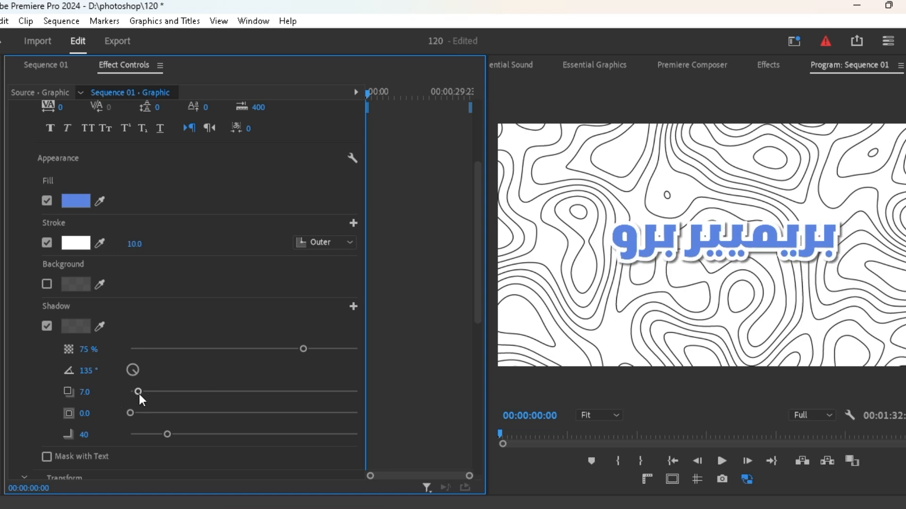
Set the text shadow's distance to 35, its blur to 0 and its opacity to 100%.
drag(137, 394, 109, 395)
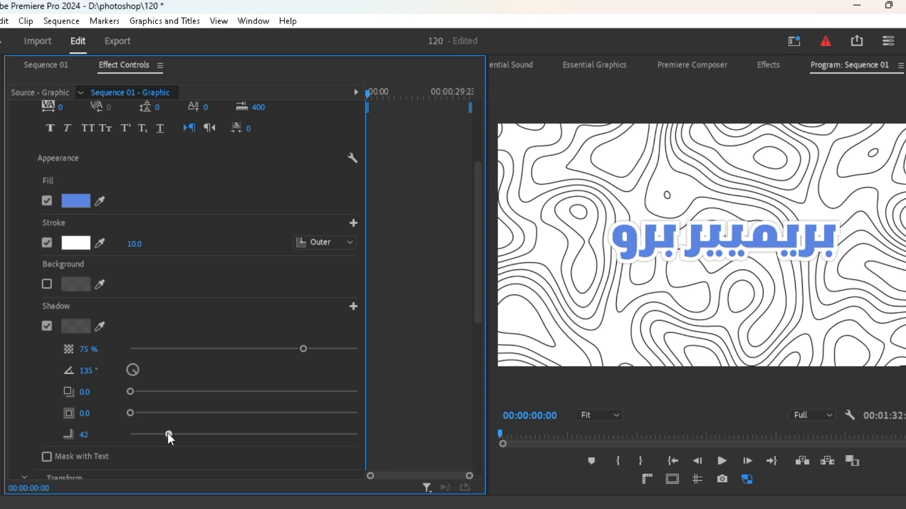
drag(169, 434, 114, 453)
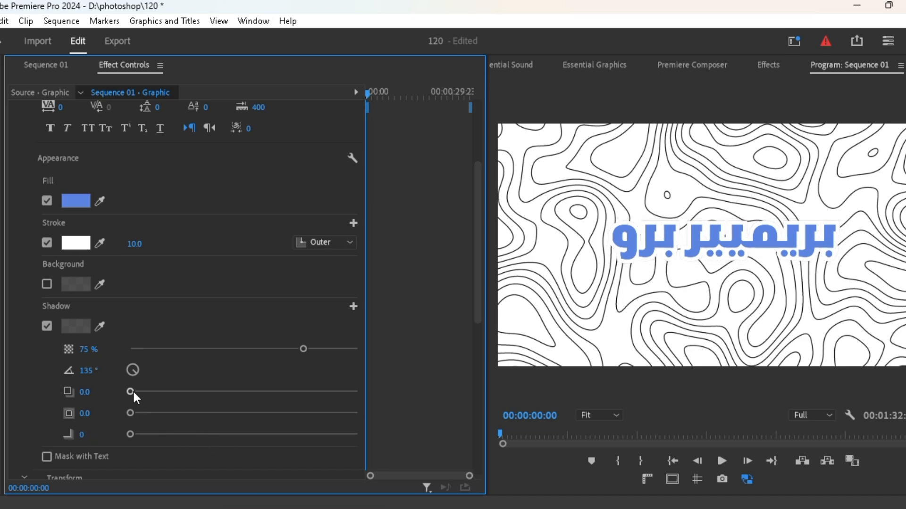
drag(134, 392, 170, 392)
drag(301, 350, 419, 344)
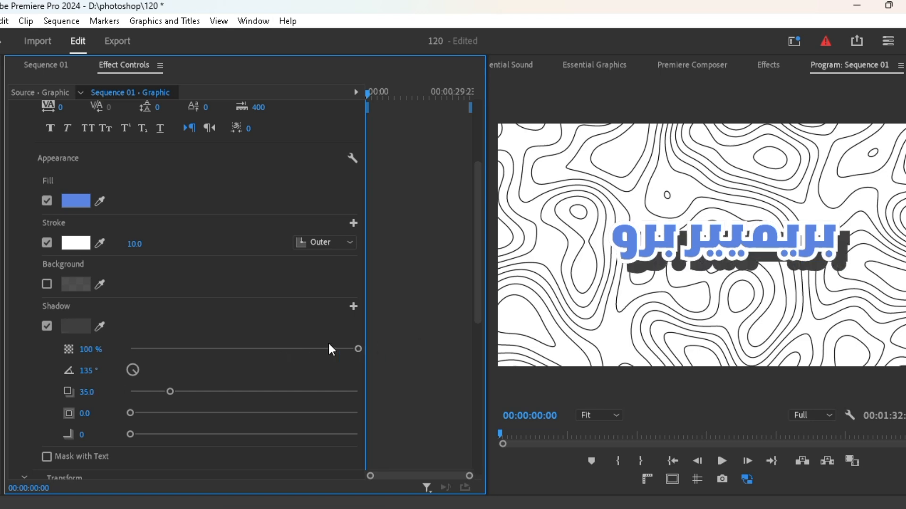
Make the title text's fill white and its stroke bright red (F32727).
click(75, 201)
drag(480, 288, 480, 372)
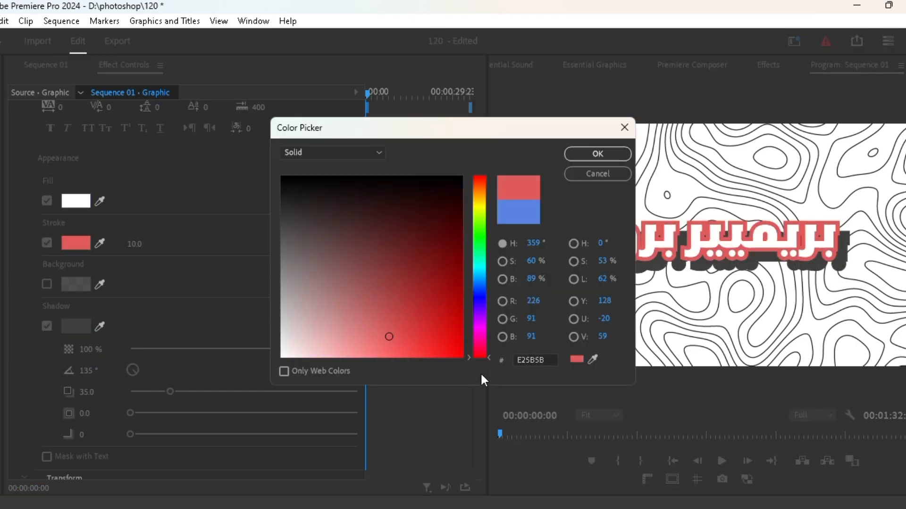
drag(427, 346, 433, 348)
key(Return)
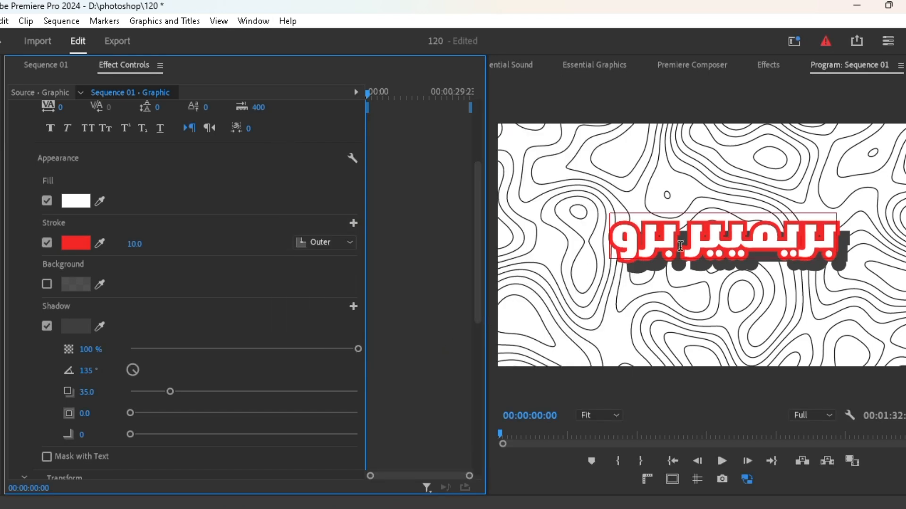
Sample the stroke's red for the text shadow and darken the shadow colour to a deep red.
click(98, 327)
click(72, 241)
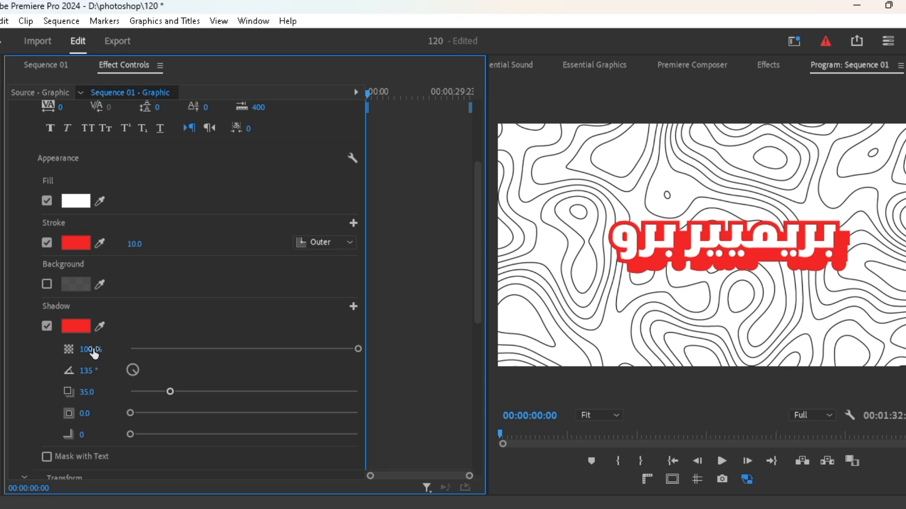
click(70, 330)
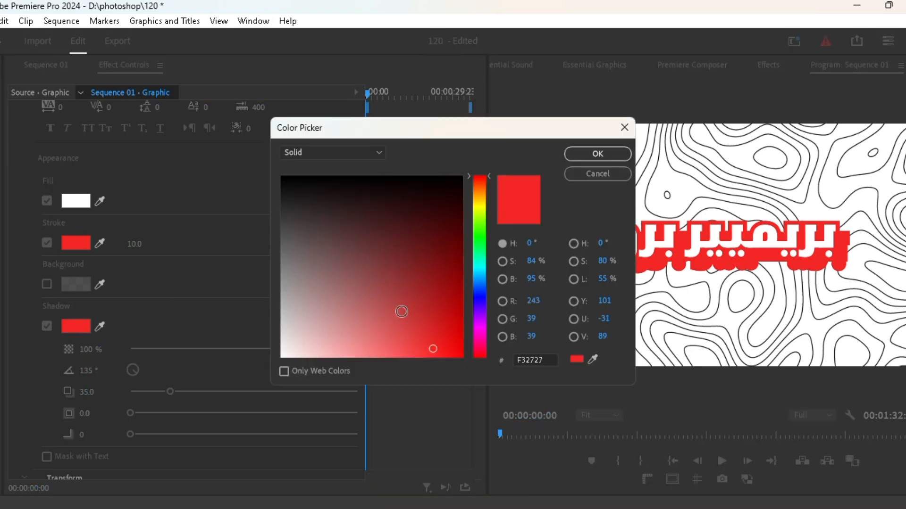
drag(395, 306, 403, 277)
key(Return)
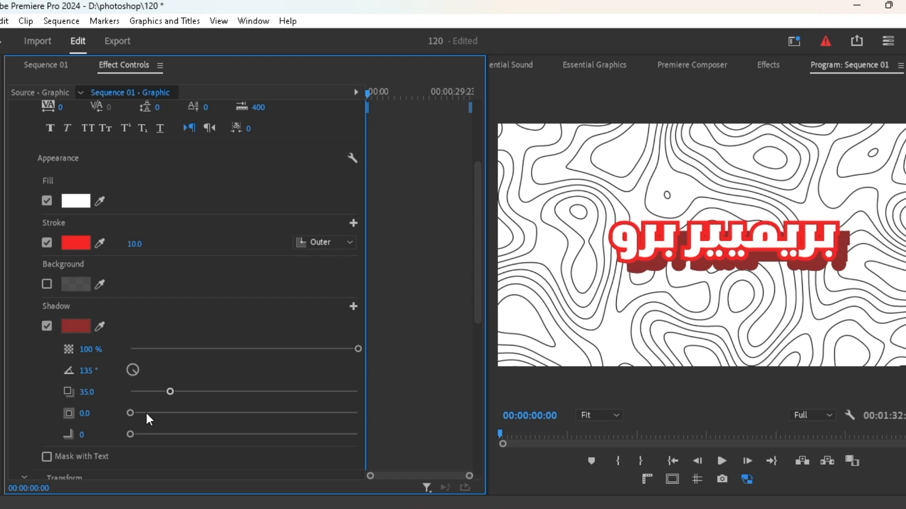
Adjust the text shadow to a slightly brighter dark red and set its distance to 23.1.
drag(171, 391, 144, 389)
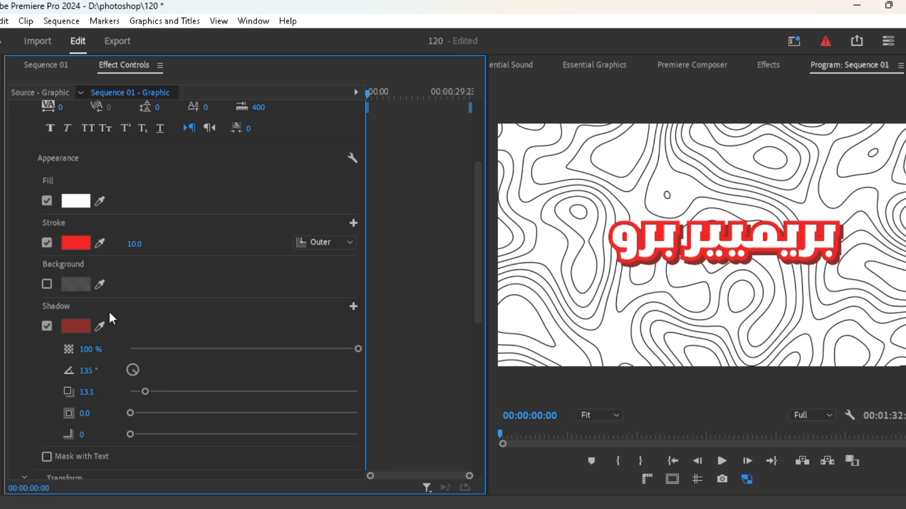
click(76, 326)
click(404, 309)
key(Return)
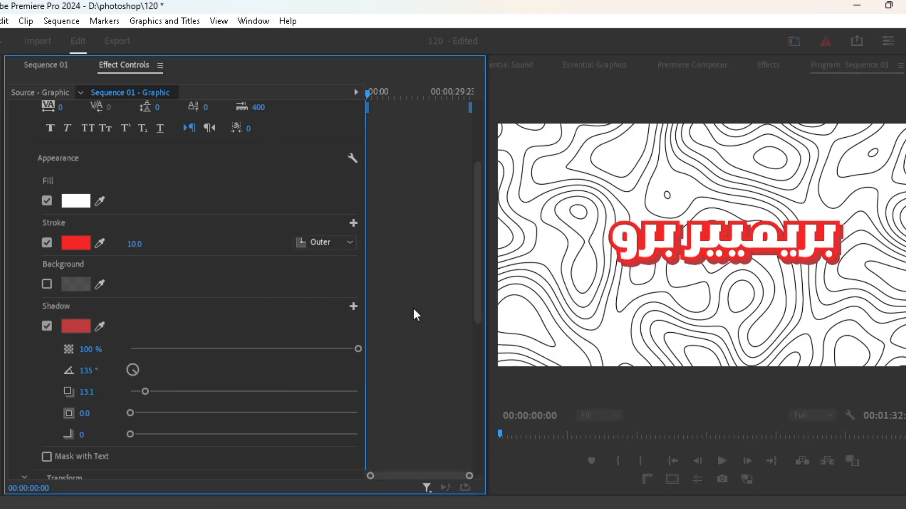
click(68, 325)
click(400, 287)
key(Return)
drag(150, 396, 156, 394)
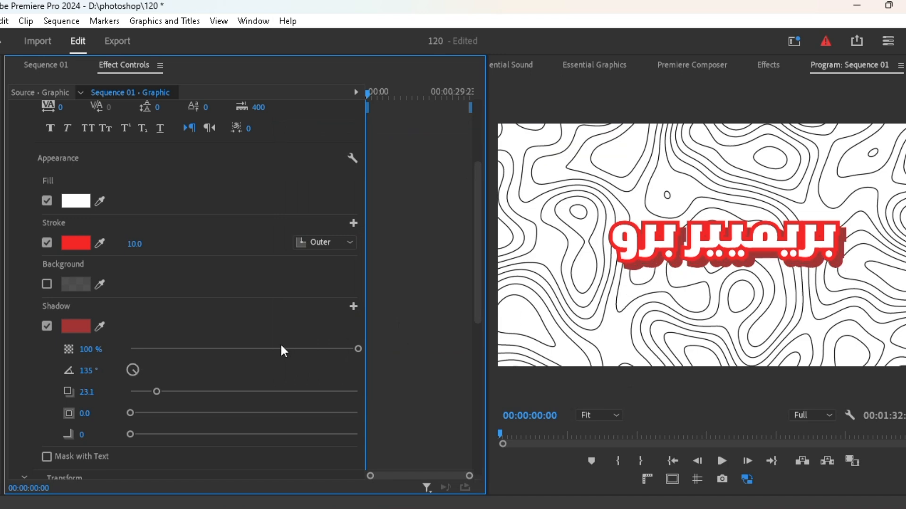
Trim the topography background clip on V1 so it ends together with the title clip on V2.
click(47, 66)
scroll(234, 264, down, 3)
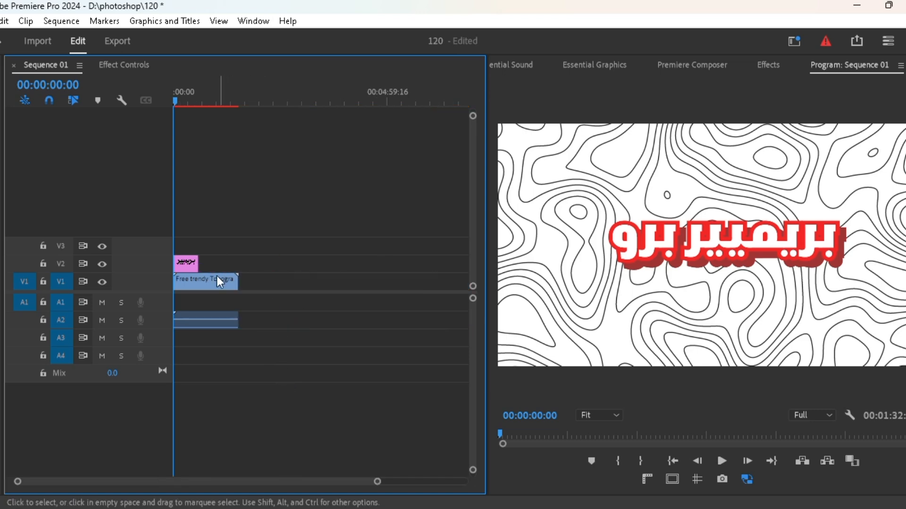
scroll(212, 275, up, 1)
drag(306, 283, 227, 283)
scroll(229, 279, up, 4)
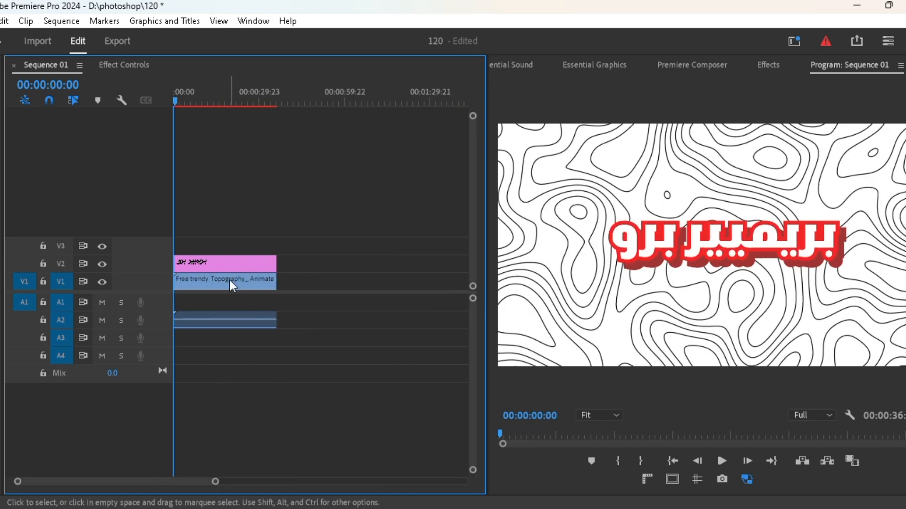
Apply Transform Preset 4 from the text transitions folder in My Presets to the title clip and preview its animation.
click(119, 66)
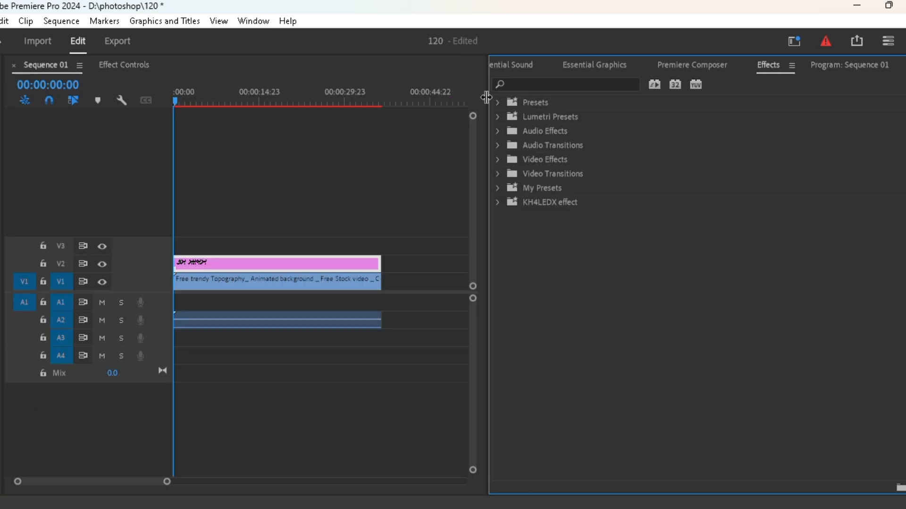
click(497, 103)
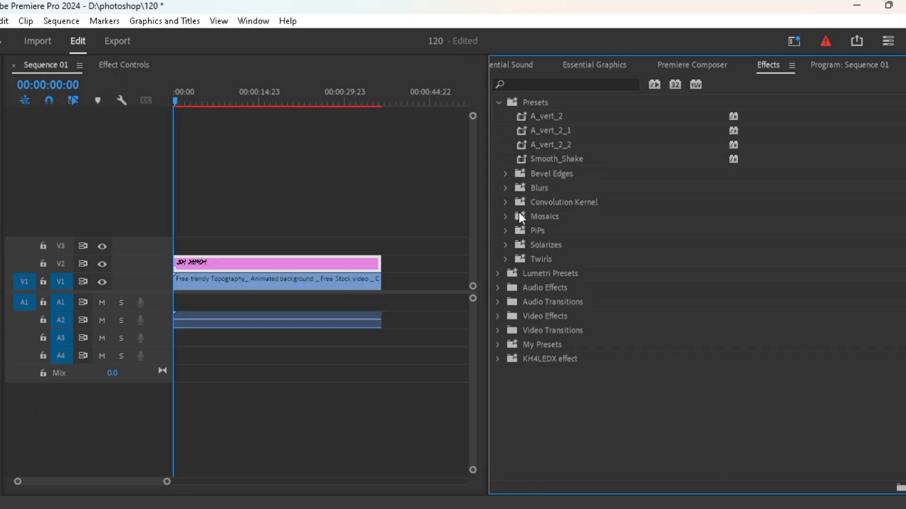
click(498, 345)
scroll(515, 368, down, 5)
click(516, 343)
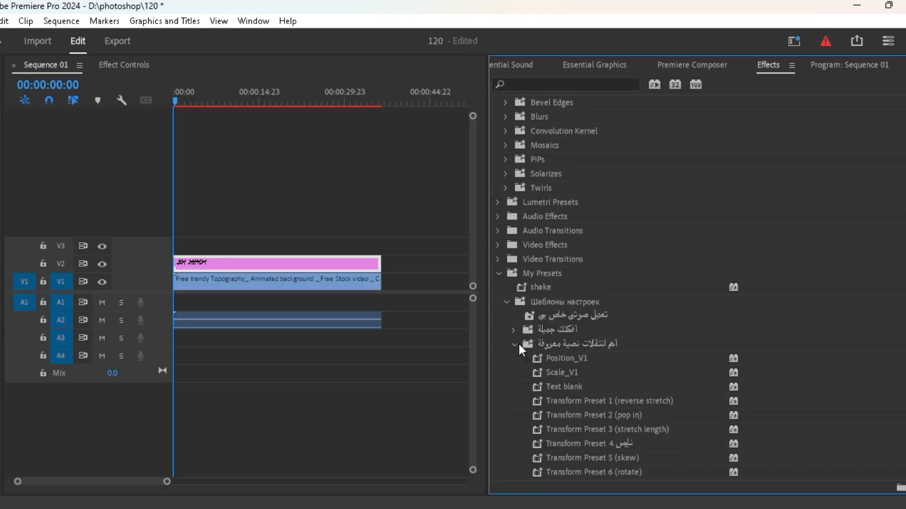
scroll(549, 391, down, 1)
scroll(548, 391, down, 1)
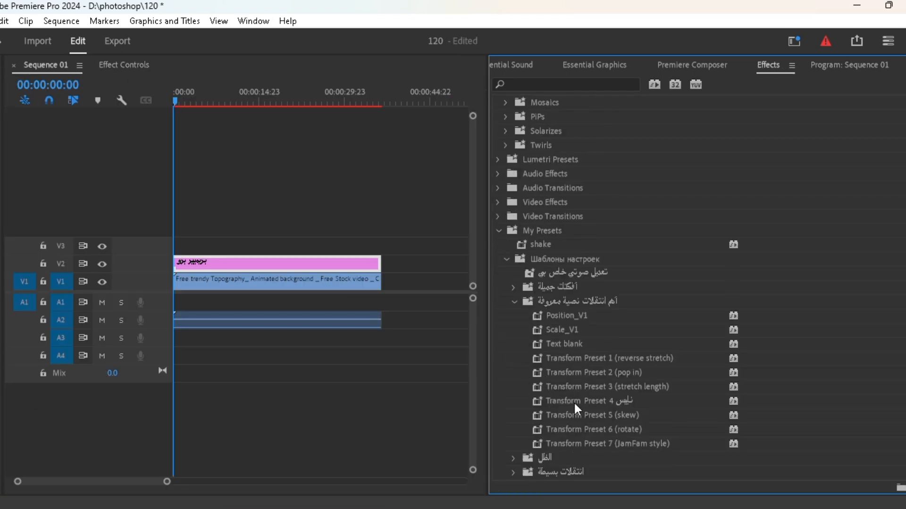
drag(581, 400, 265, 265)
click(237, 248)
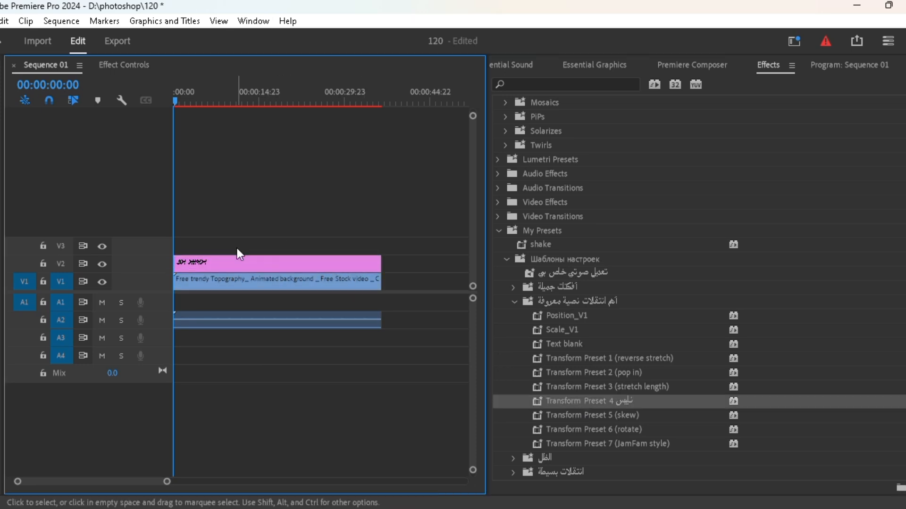
key(space)
key(space)
key(space)
click(226, 260)
key(space)
Search the effects for SMOOTH SHAKE, apply the Smooth_Shake preset to the title clip and play the sequence back.
click(768, 69)
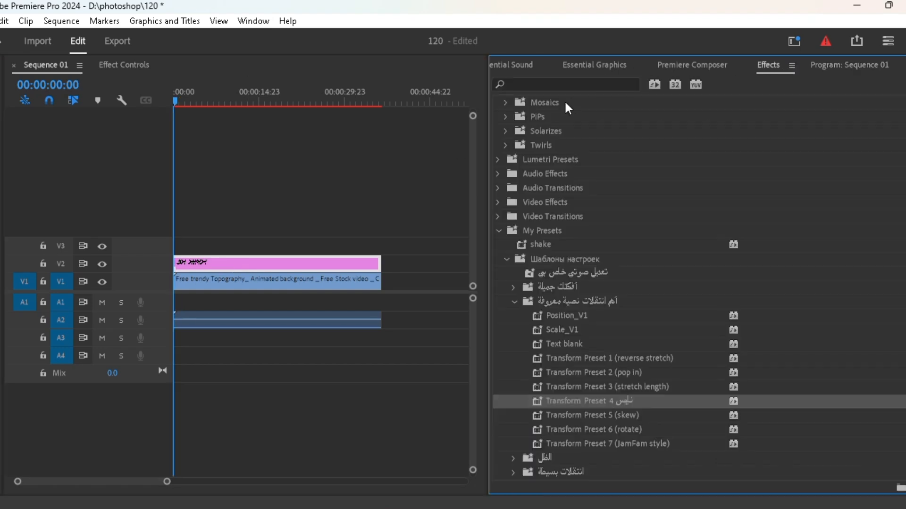
scroll(658, 454, down, 3)
click(519, 84)
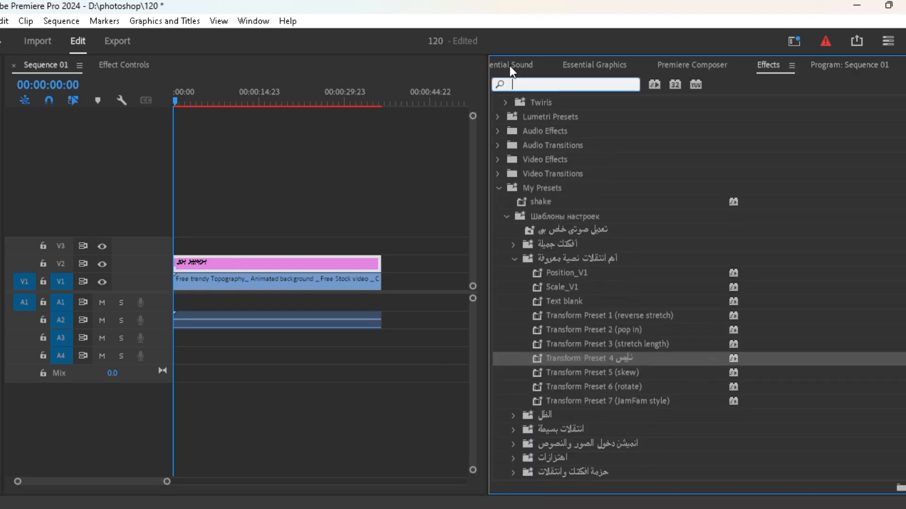
text(SMOOTH SHAKE)
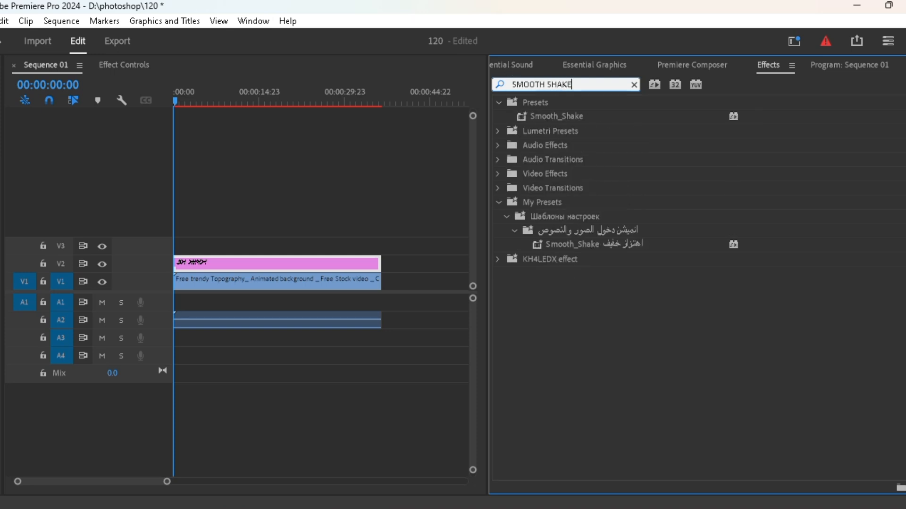
drag(552, 118, 273, 269)
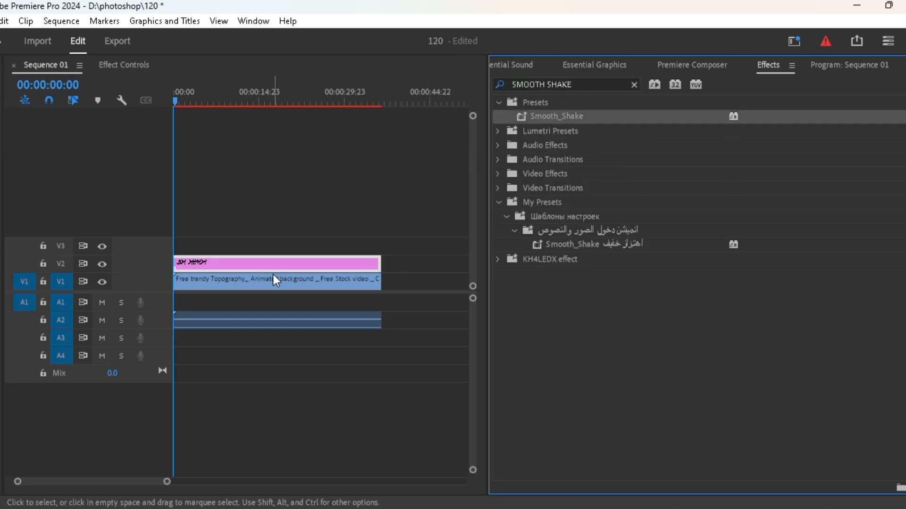
key(space)
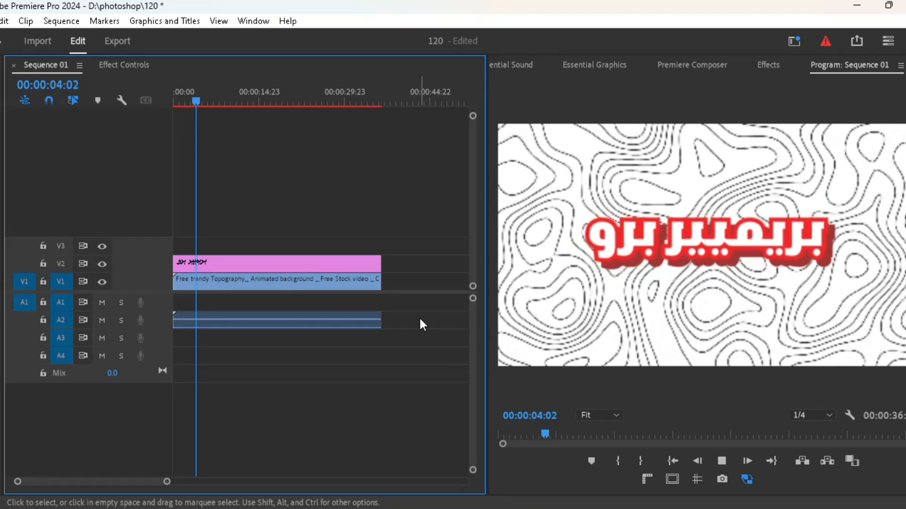
key(space)
key(Home)
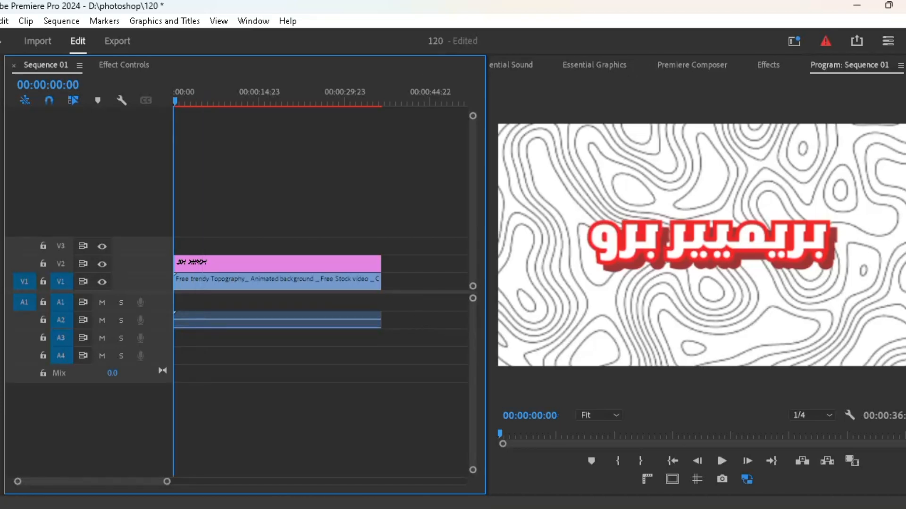
key(space)
key(space)
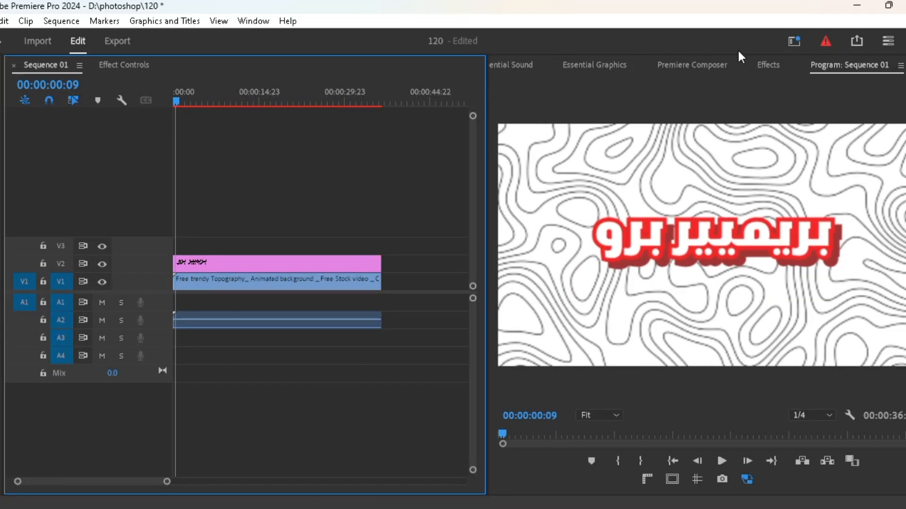
Clear the effects search, apply the Scale_V1 preset to the title clip and preview it from the sequence start.
click(769, 64)
click(633, 84)
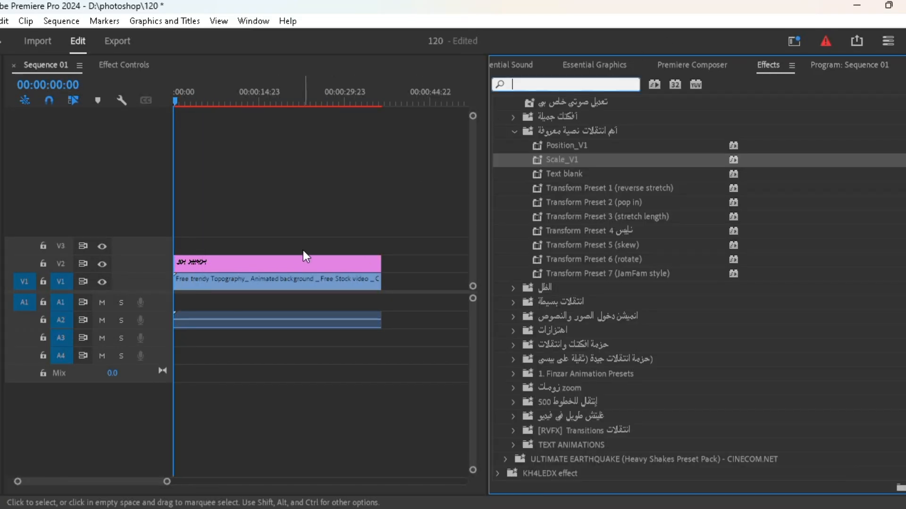
click(240, 292)
key(space)
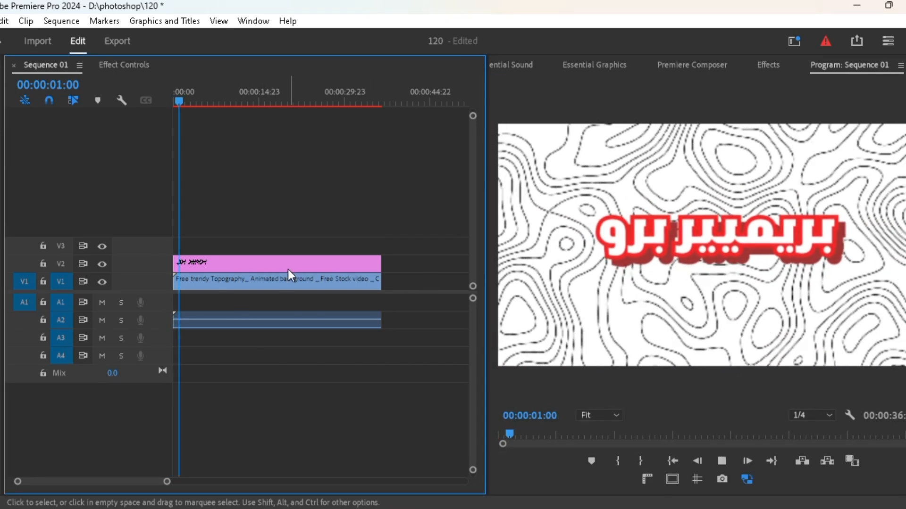
key(Home)
Search the effects for GLOW, apply the Sapphire Lighting S_Glow effect to the title clip on V2 and view the result in the program monitor.
click(764, 66)
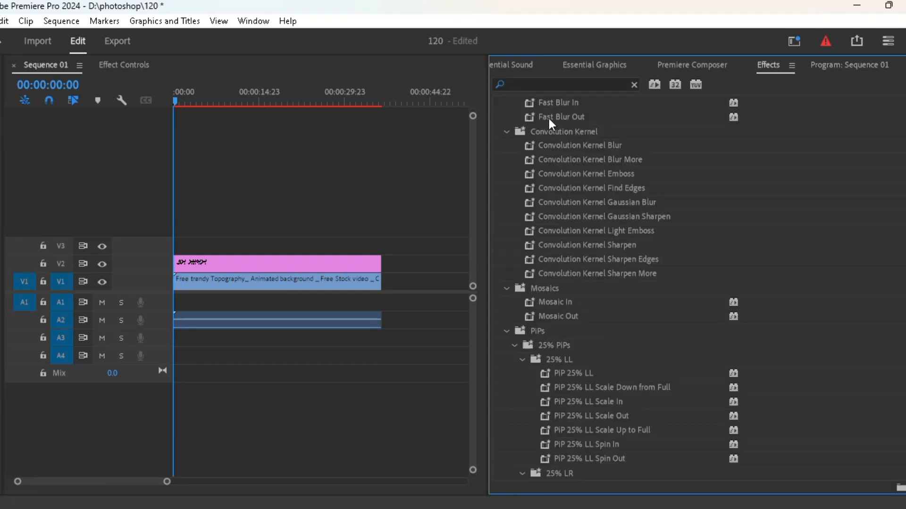
click(552, 83)
text(GLO)
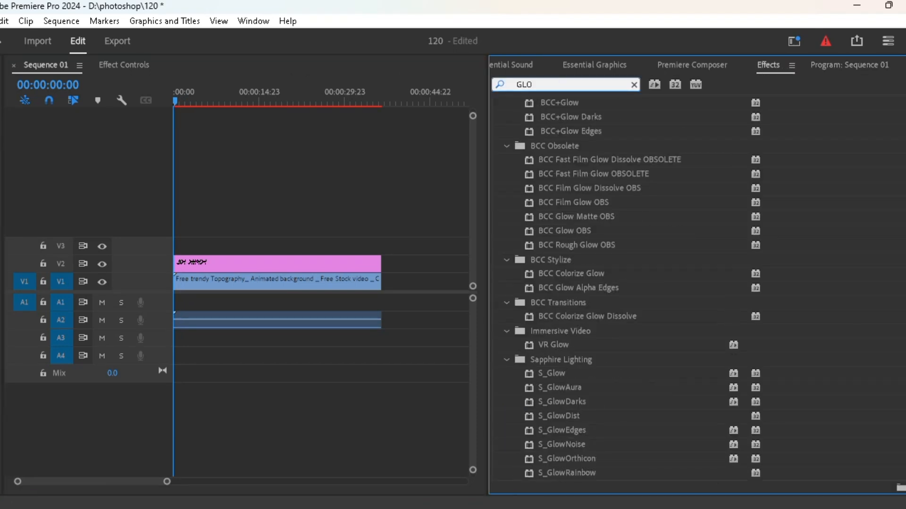
text(WW)
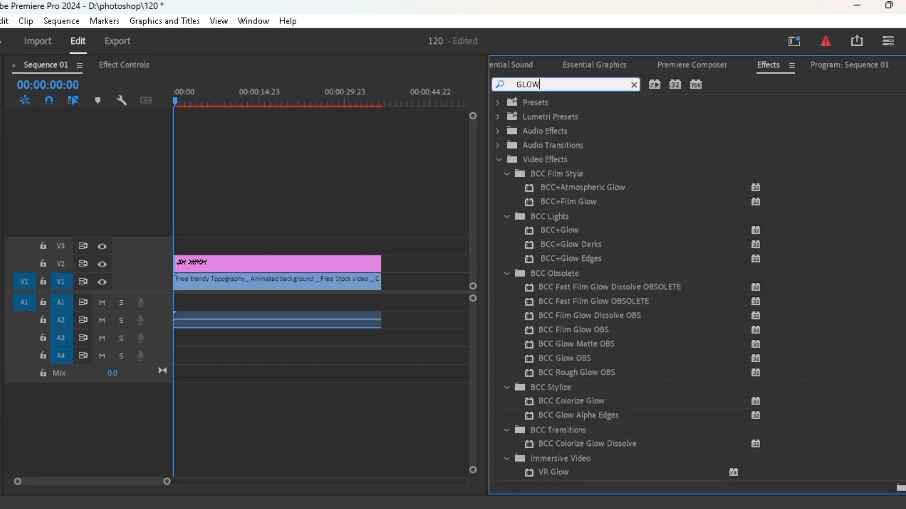
scroll(667, 329, down, 4)
drag(559, 413, 250, 263)
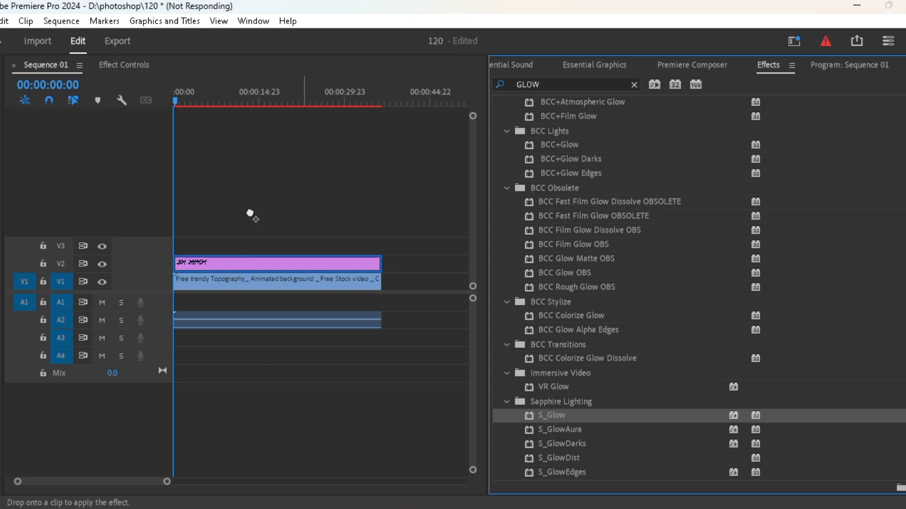
click(288, 263)
click(825, 66)
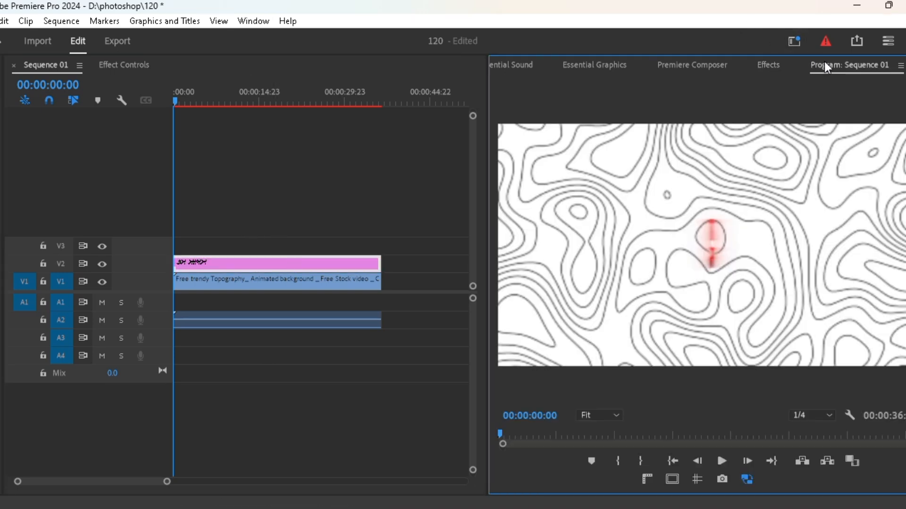
Move the playhead to 00:00:08:00 and set the S_Glow Brightness of the title clip to 0.9.
drag(198, 111, 232, 118)
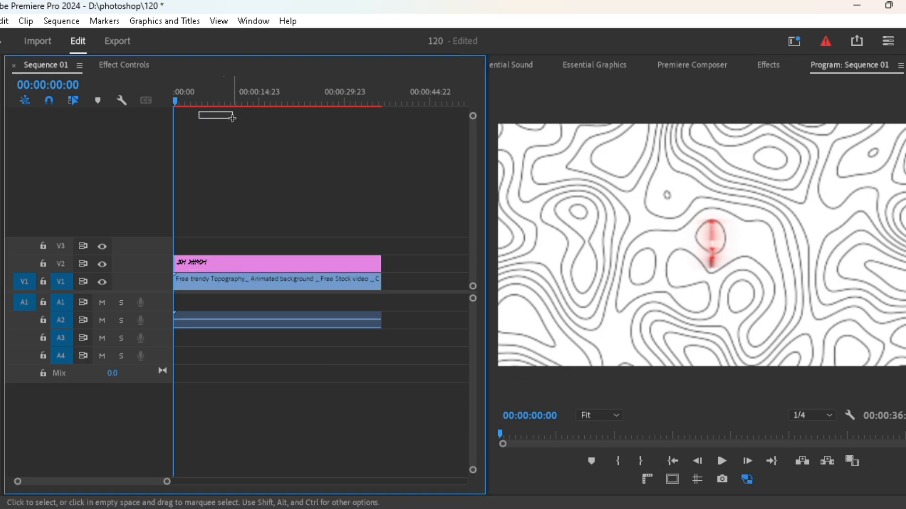
click(219, 97)
click(125, 65)
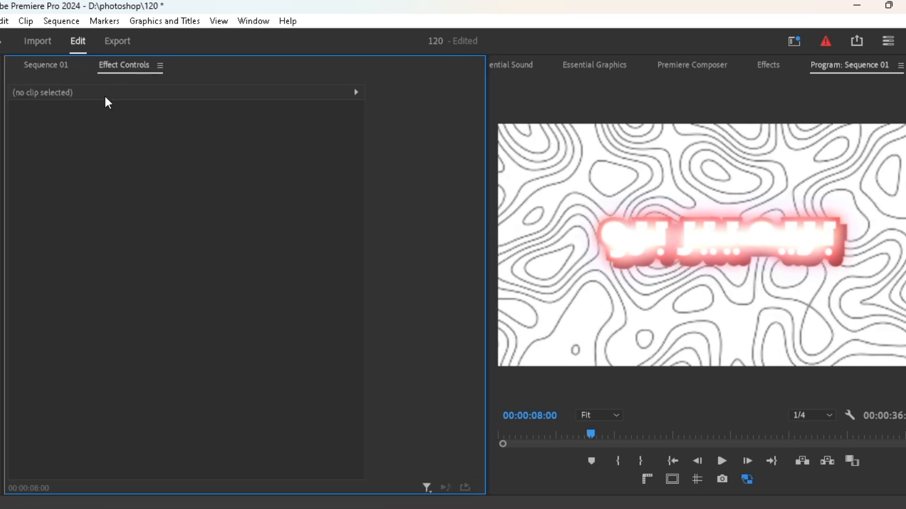
click(62, 67)
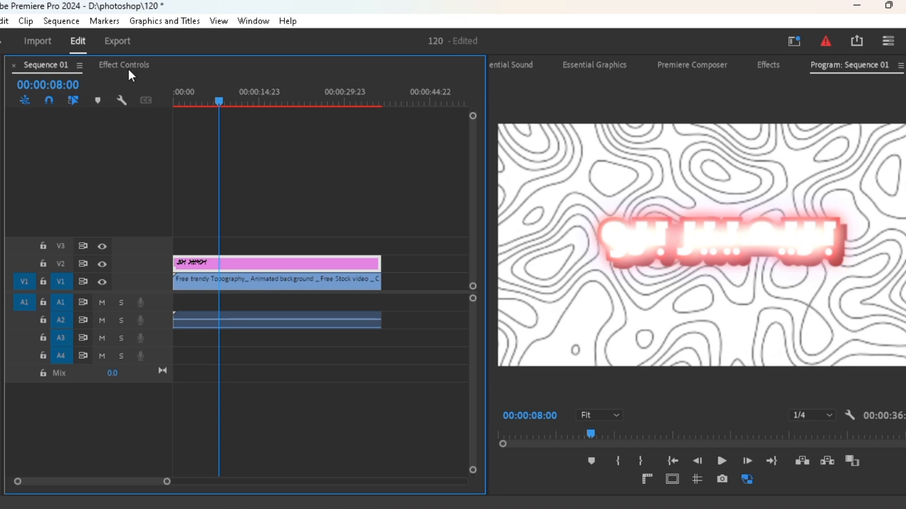
click(127, 70)
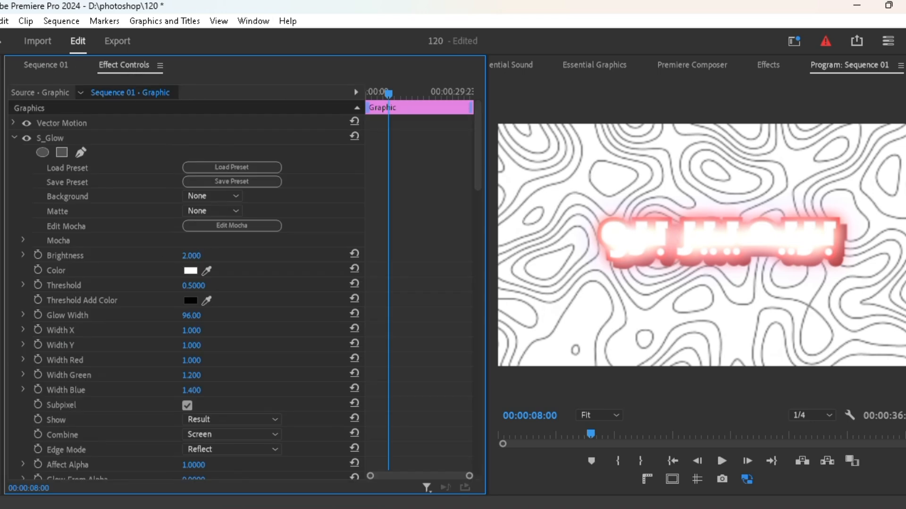
key(ctrl+z)
key(ctrl+z)
key(ctrl+z)
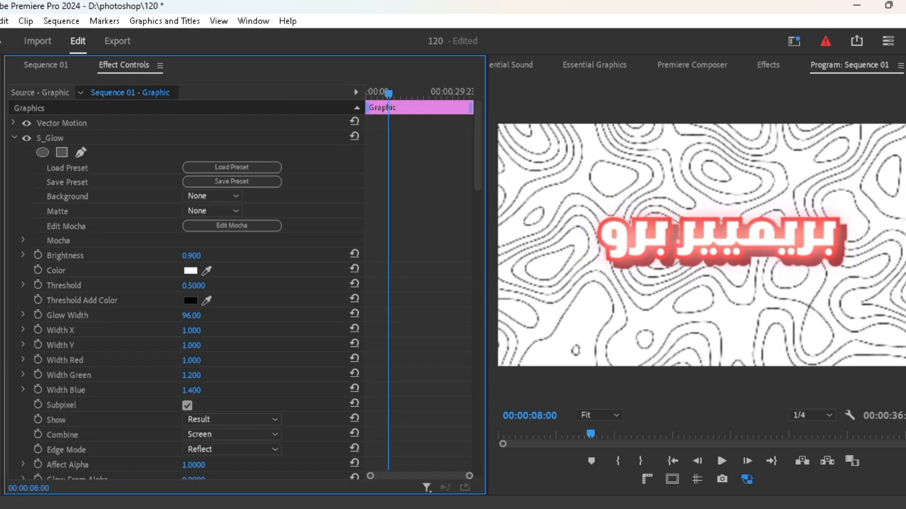
Set the title clip's S_Glow Glow Width to 173 and its Brightness to 0.5.
mouse_move(193, 315)
mouse_down()
mouse_move(180, 315)
mouse_move(198, 315)
mouse_up()
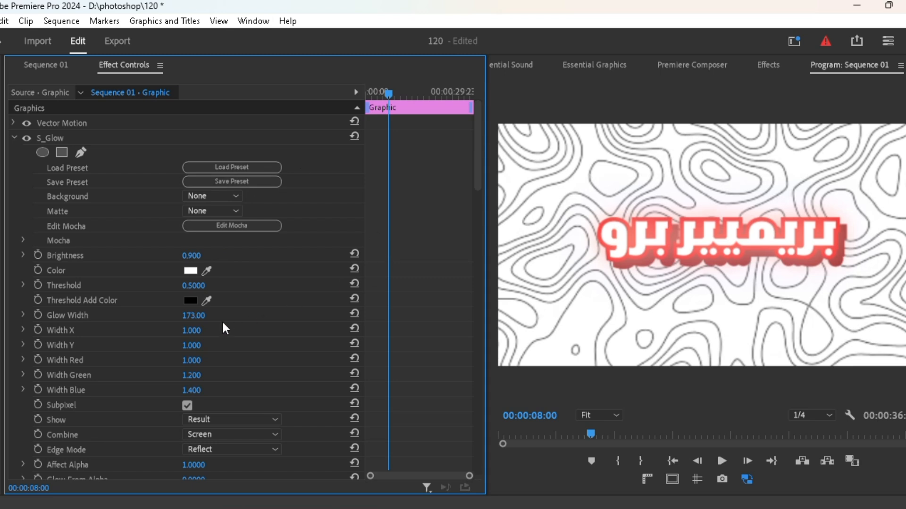
click(197, 255)
drag(191, 255, 172, 256)
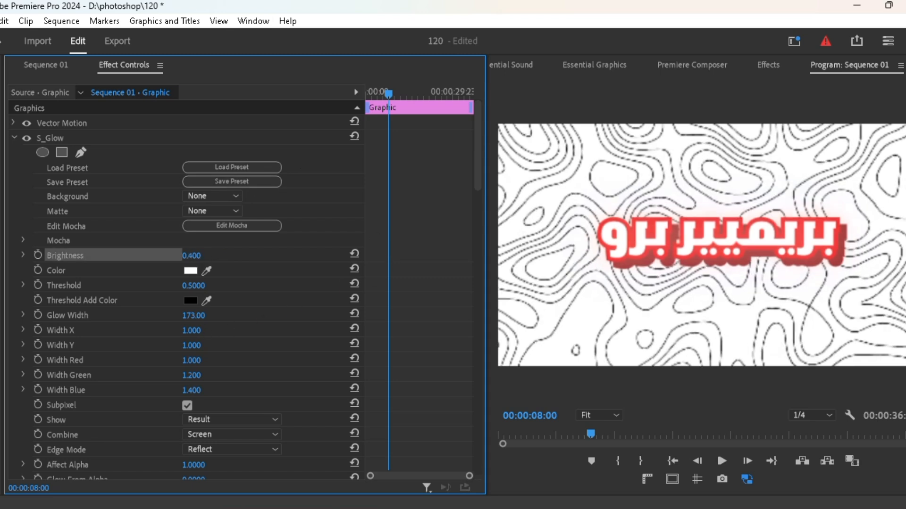
Delete the S_Glow effect from the title clip and preview the title from the sequence start.
click(64, 66)
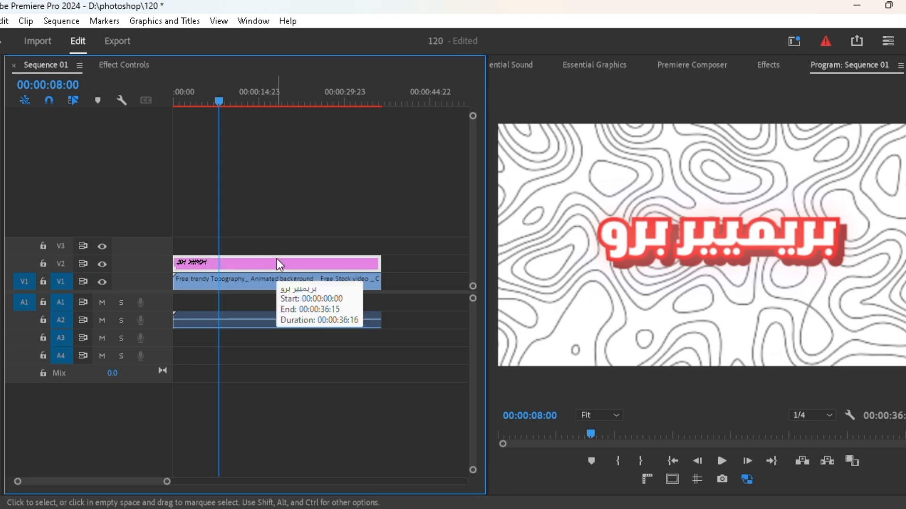
click(122, 64)
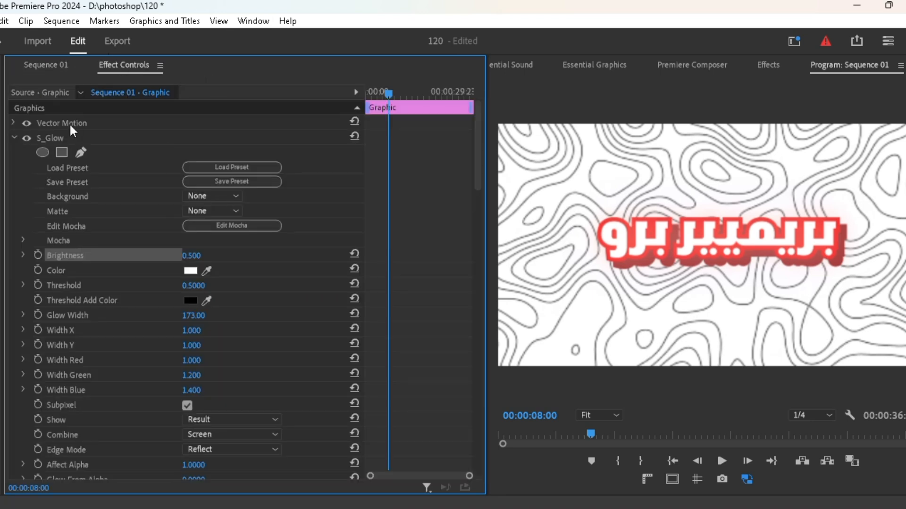
key(Delete)
click(47, 65)
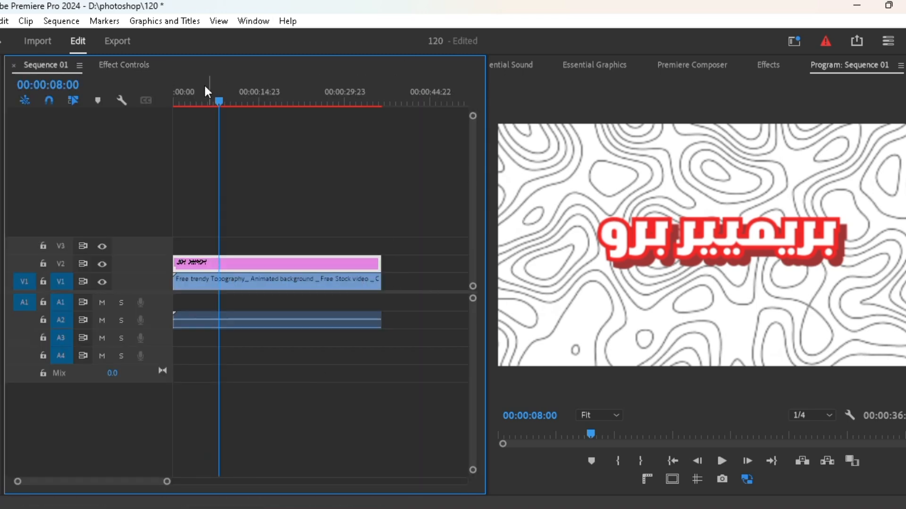
key(Home)
key(space)
key(space)
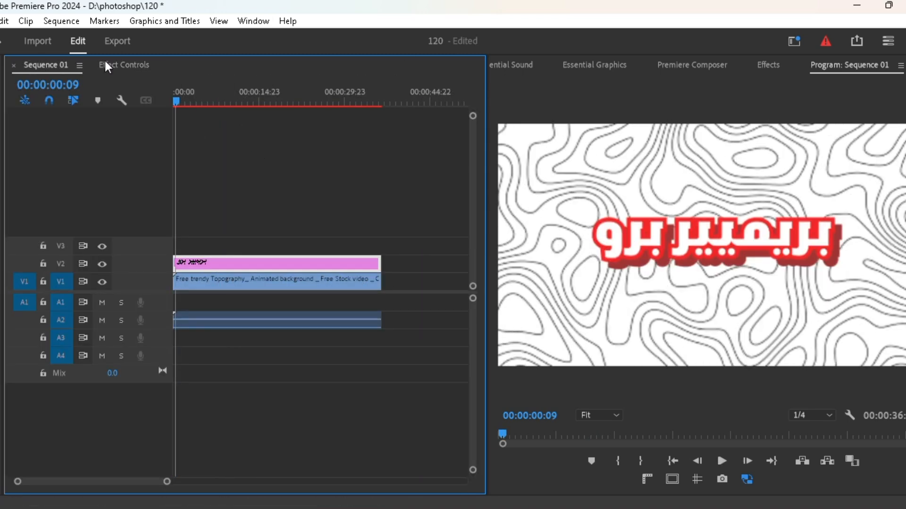
Duplicate the title clip from V2 onto V3, aligned directly above the original.
click(122, 66)
scroll(101, 208, down, 6)
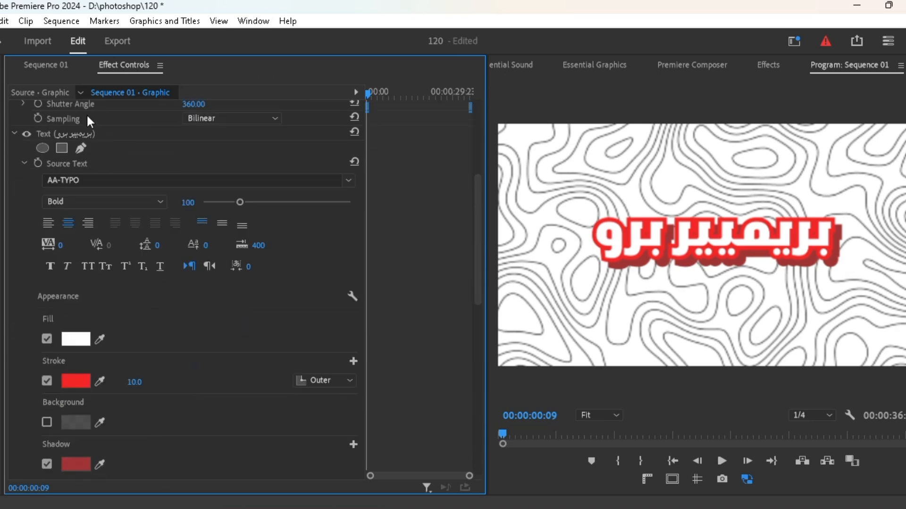
click(52, 66)
drag(290, 267, 288, 265)
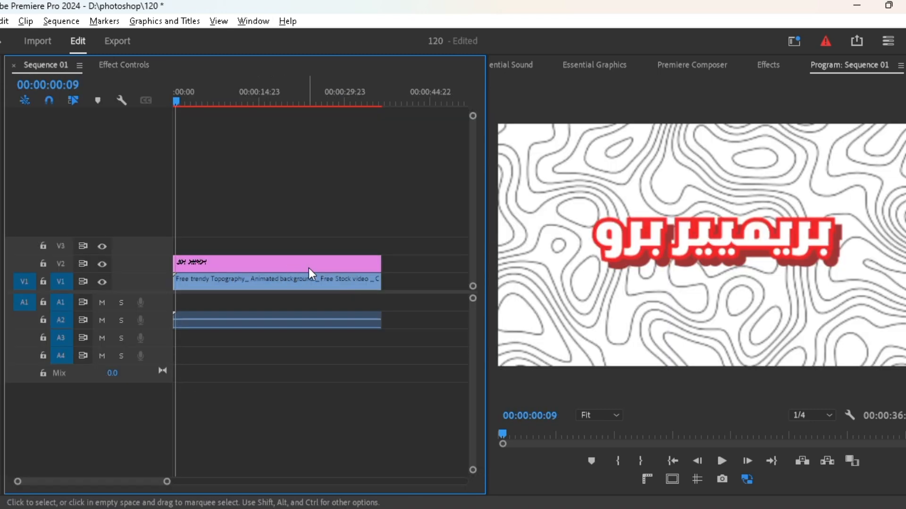
click(278, 262)
drag(277, 261, 278, 247)
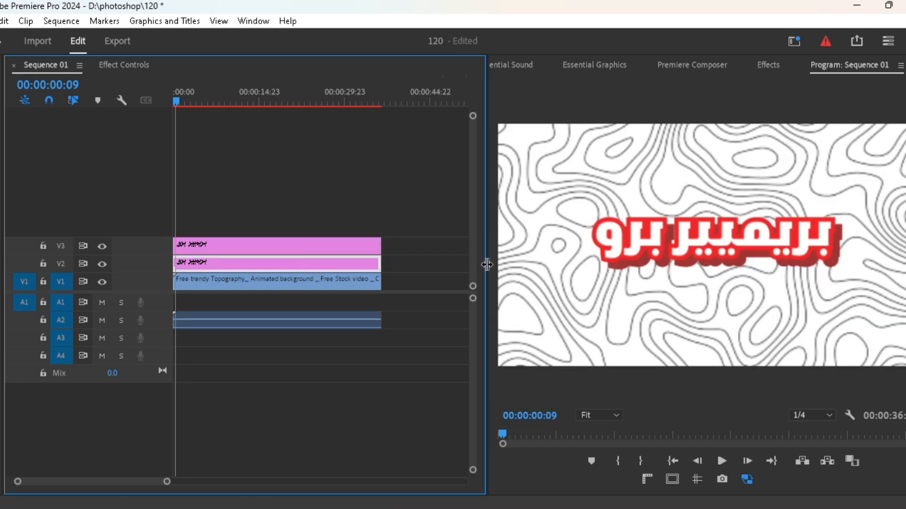
Replace the effects search with gauss and apply the Gaussian Blur video effect to the lower title clip on V2.
click(767, 64)
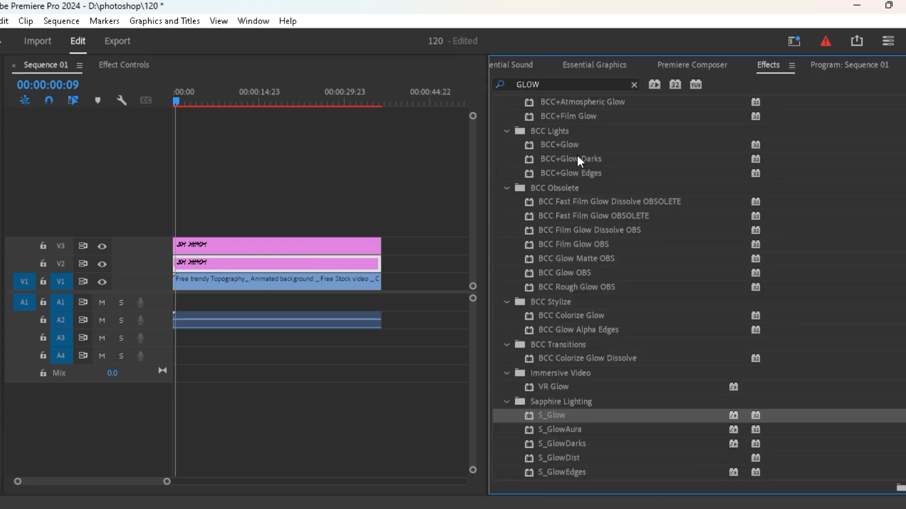
click(587, 85)
key(BackSpace)
key(BackSpace)
key(BackSpace)
key(BackSpace)
text(gauss)
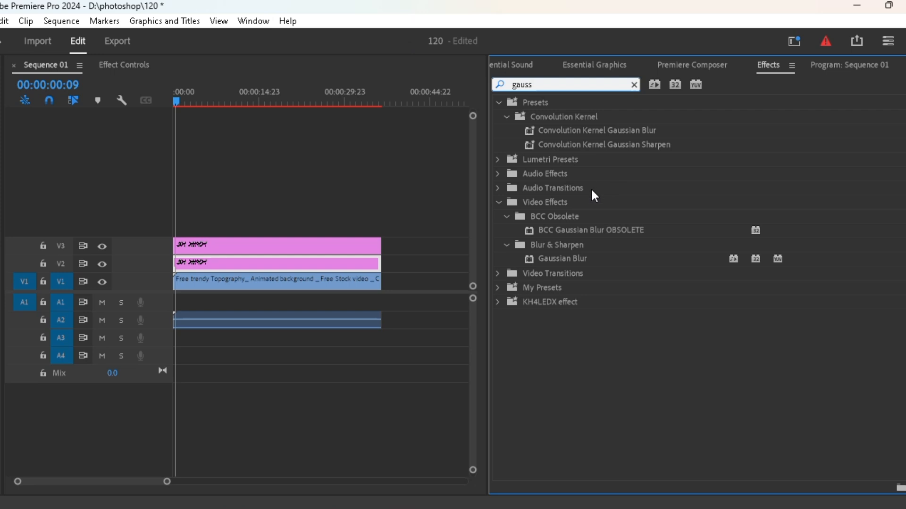
drag(580, 259, 344, 272)
click(849, 65)
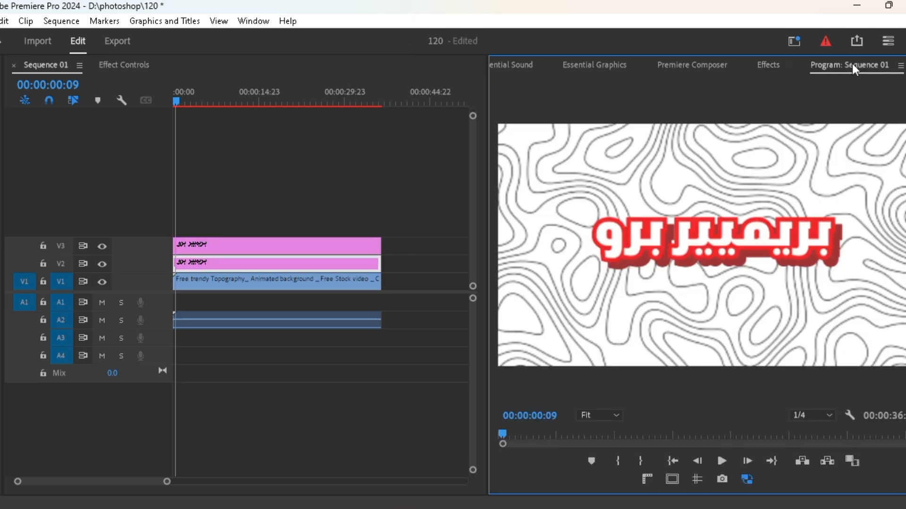
Set the Gaussian Blur Blurriness of the V2 title clip to 175 to create a soft glow behind the text.
click(108, 67)
scroll(111, 143, down, 10)
scroll(234, 364, up, 1)
scroll(226, 310, down, 12)
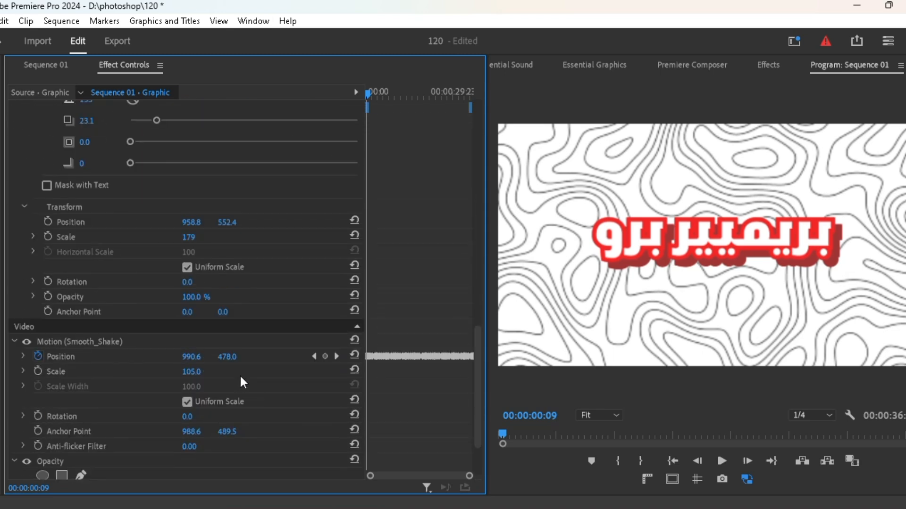
scroll(242, 385, down, 3)
scroll(134, 200, up, 15)
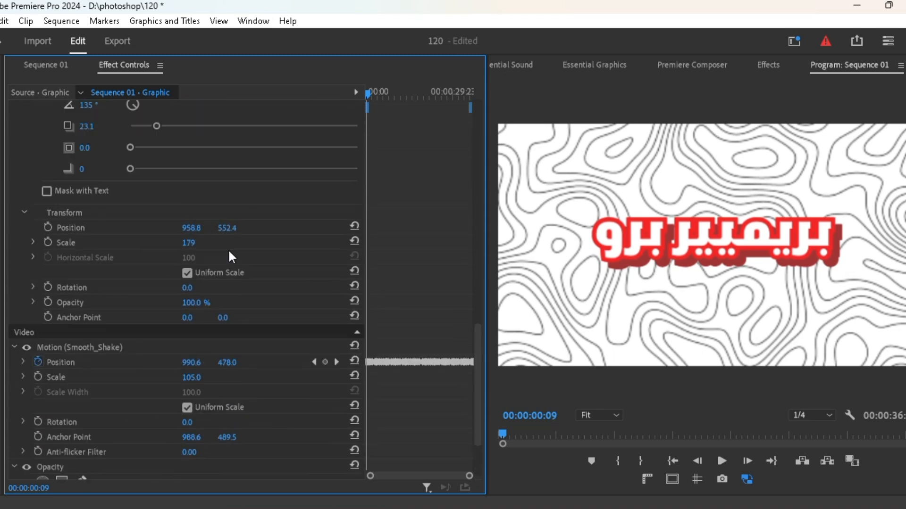
scroll(134, 179, up, 3)
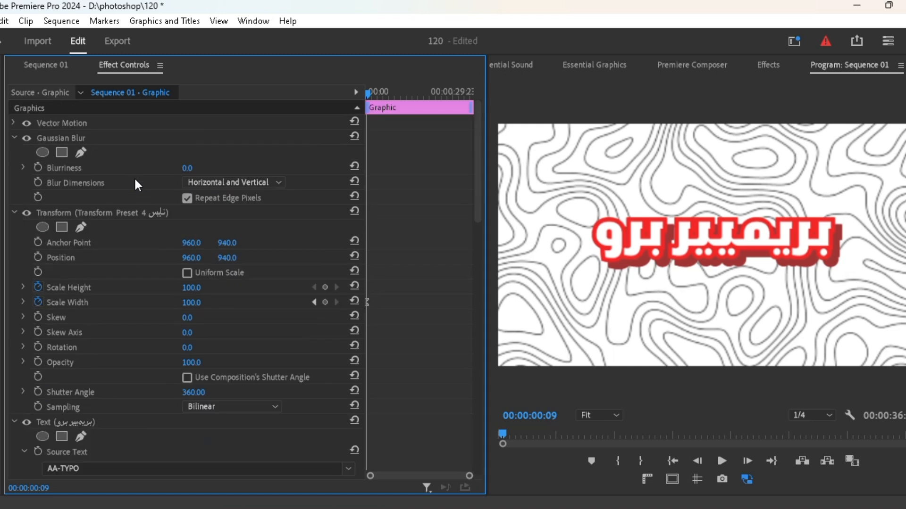
drag(188, 168, 590, 216)
Enable High Quality Playback for the program monitor, and switch the Gaussian Blur off and on to compare the glow.
click(857, 425)
click(852, 418)
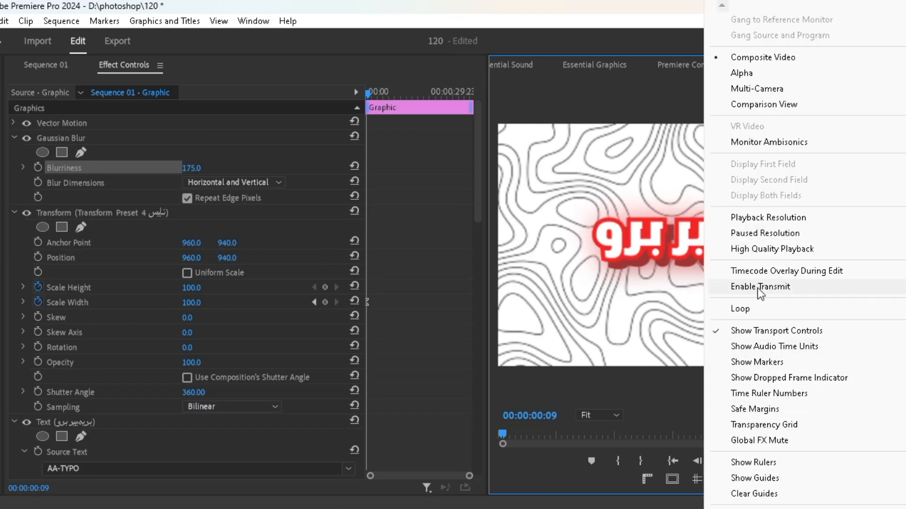
click(764, 250)
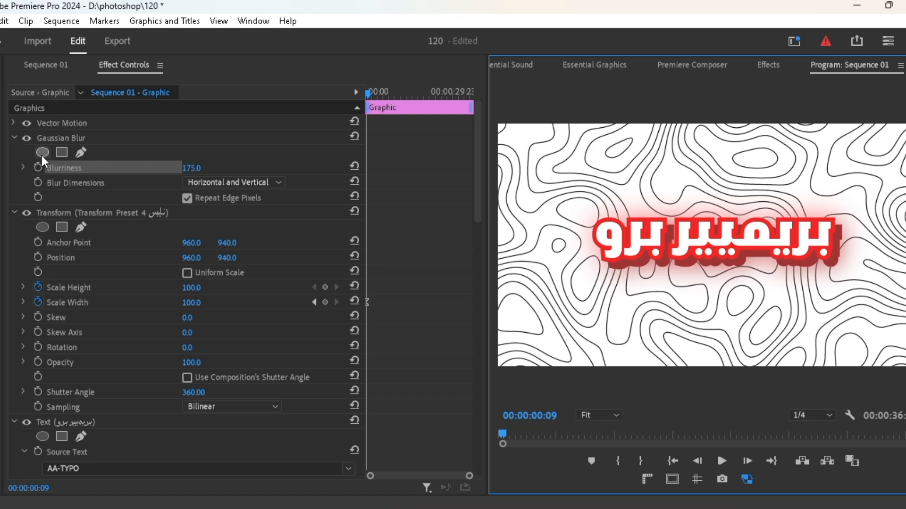
click(27, 138)
click(27, 138)
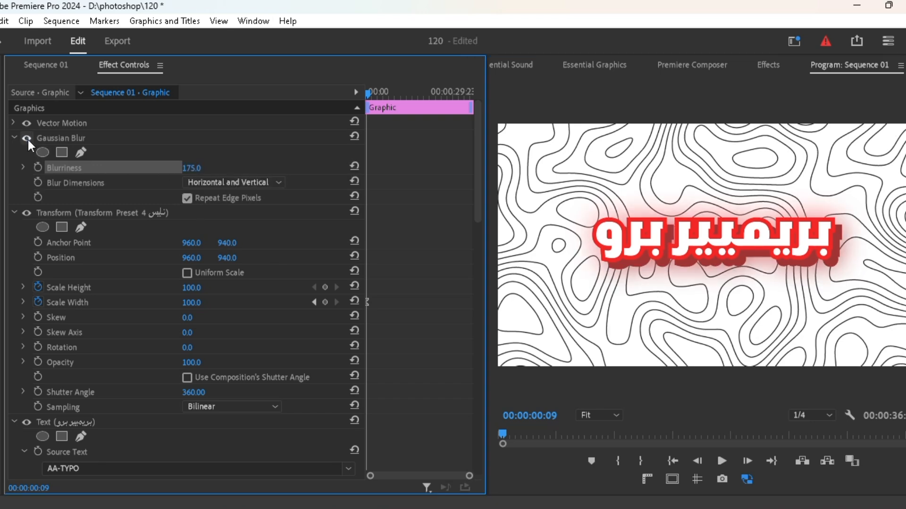
Try moving the blurred title clip from V2 up to V4 above the sharp copy, and undo the move.
click(57, 68)
drag(237, 264, 236, 224)
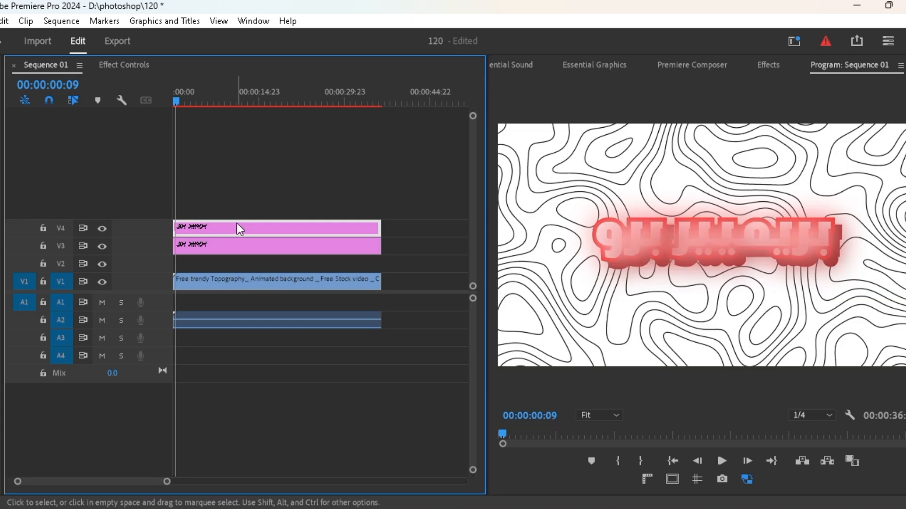
key(ctrl+z)
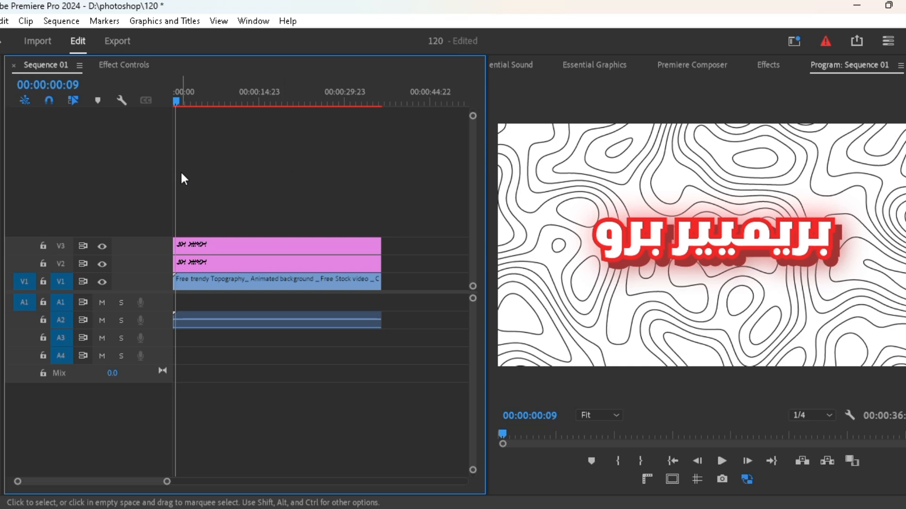
Select the blurred title clip on V2.
click(260, 279)
click(257, 265)
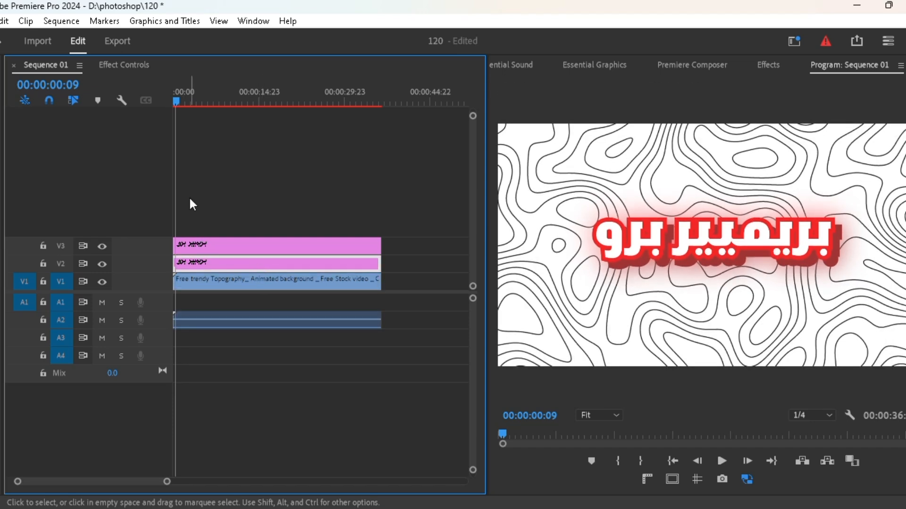